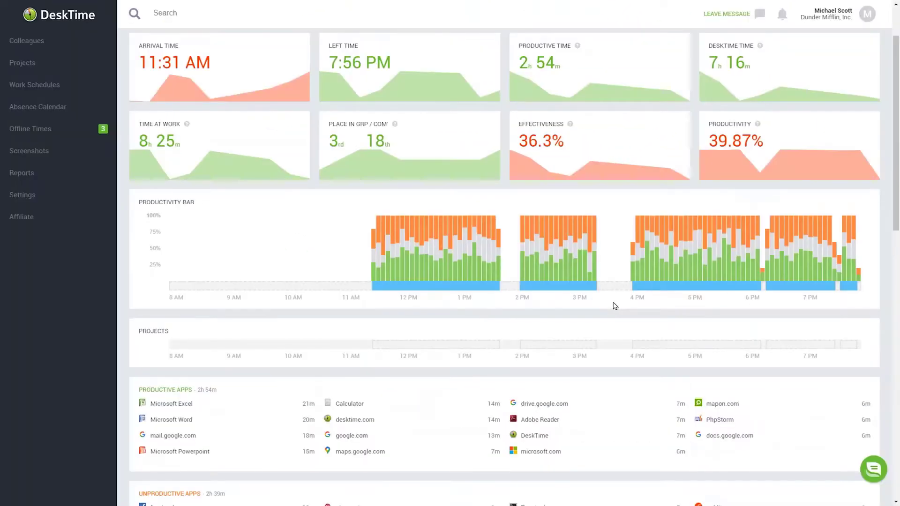
Log the 3:25–4:02 PM offline meeting as productive time and bring up the timer widget
left_click(613, 289)
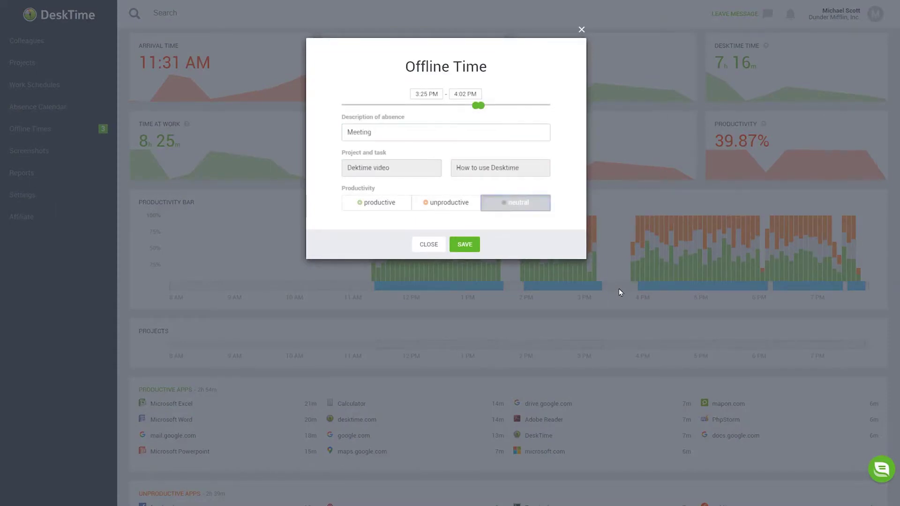
left_click(396, 204)
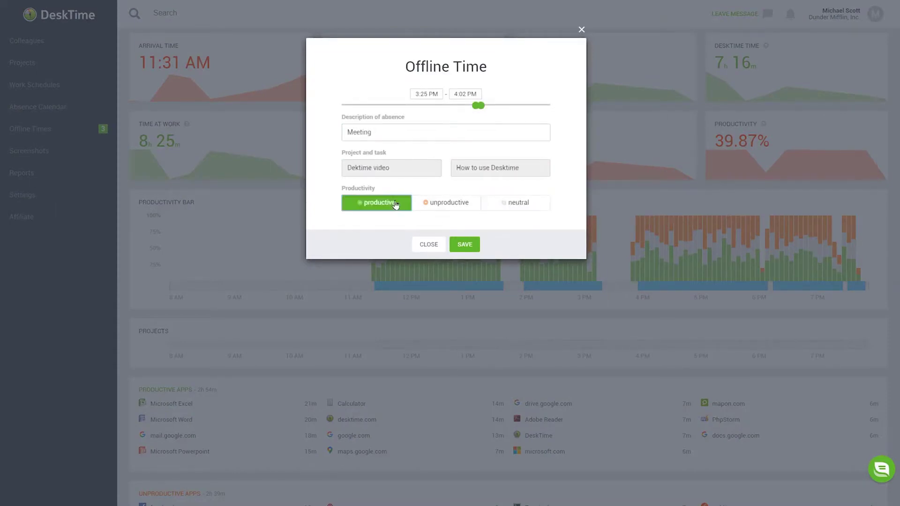
left_click(465, 244)
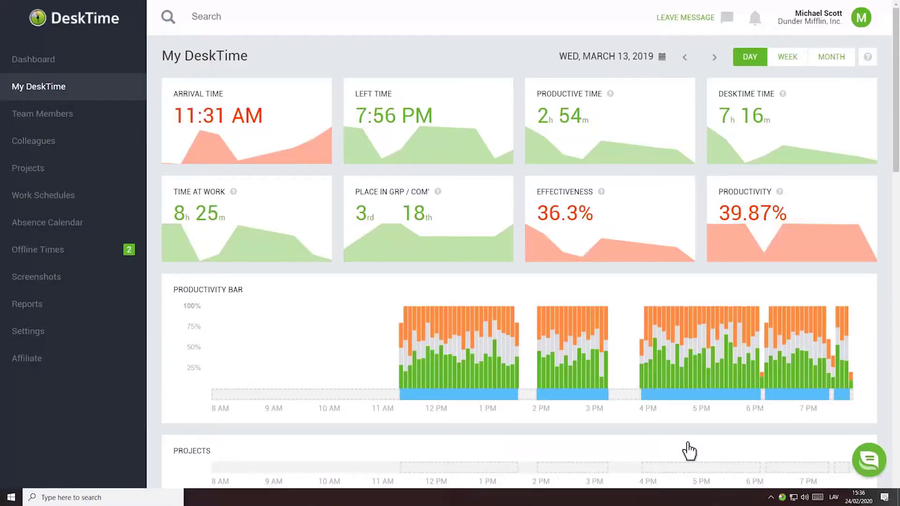
left_click(783, 499)
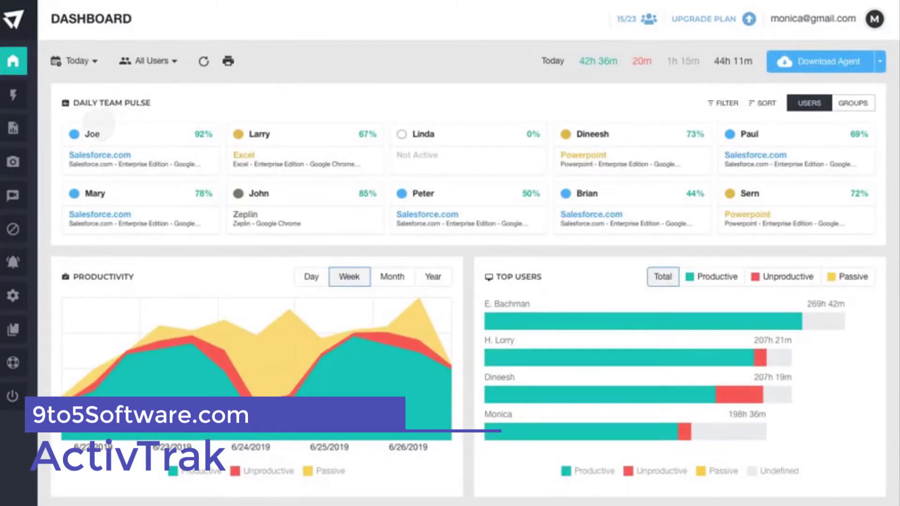
Open Daily Team Pulse, switch it to group cards, and expand the sidebar toward Reports
left_click(105, 103)
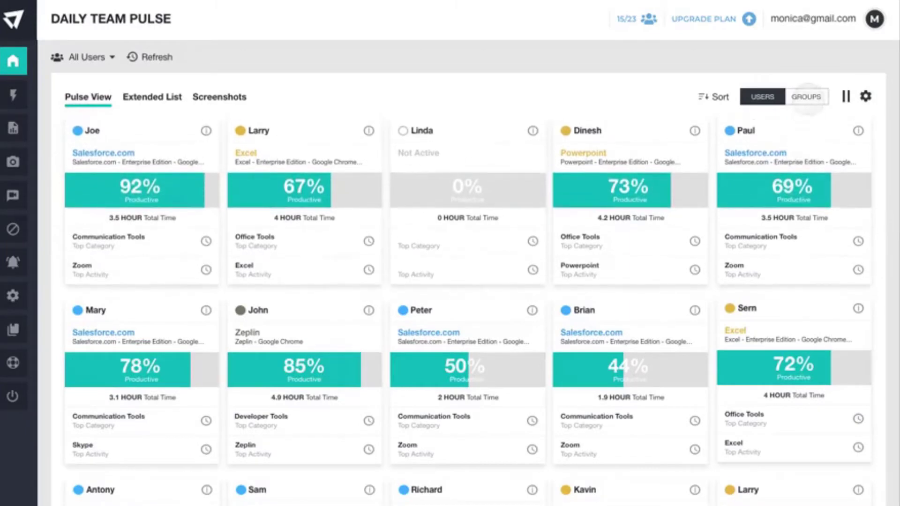
left_click(806, 97)
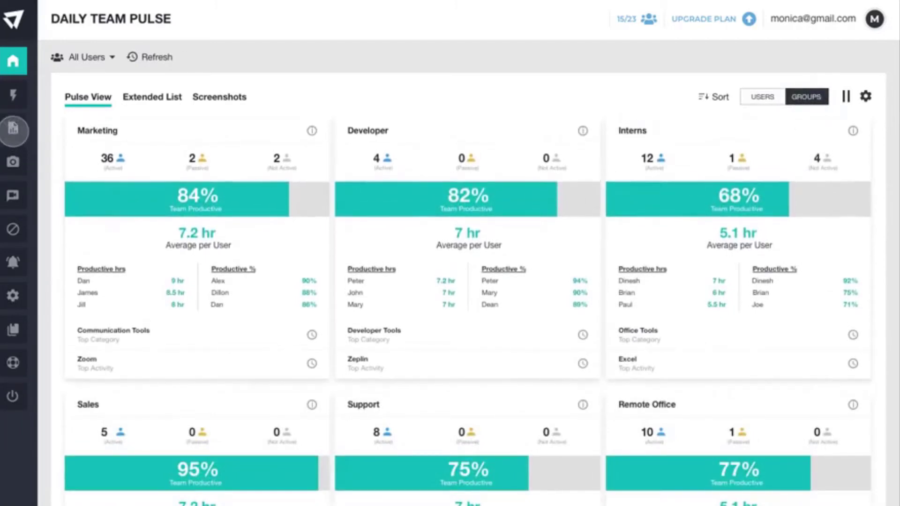
left_click(13, 129)
Open the Top Applications report and view per-user usage for Adobe Fusion XD, then Sketch App
left_click(26, 129)
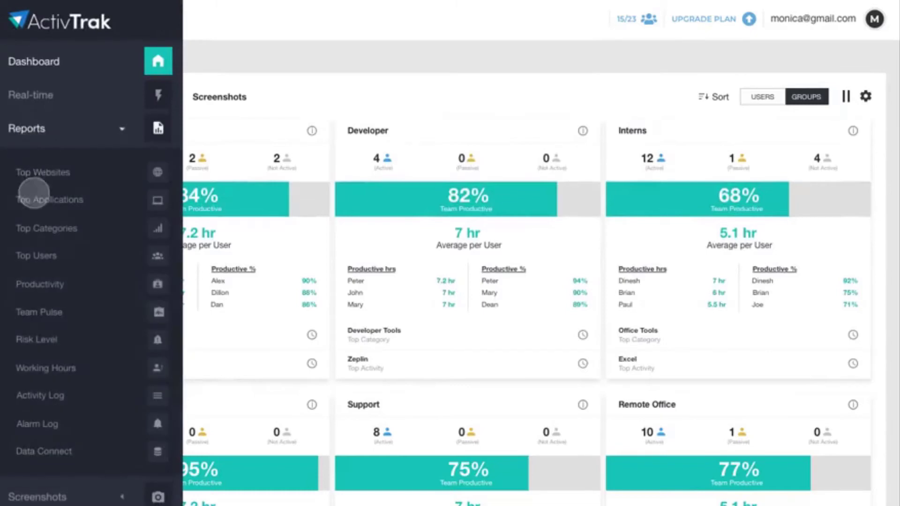
left_click(50, 199)
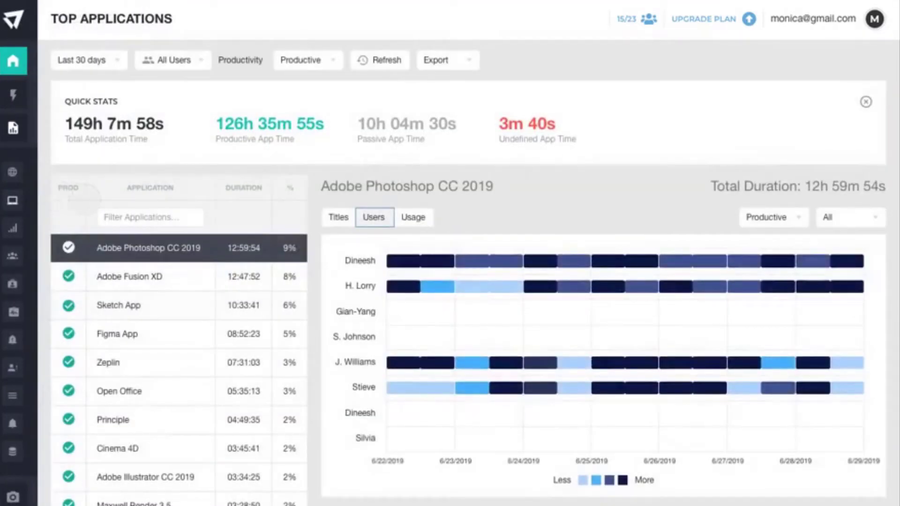
left_click(134, 276)
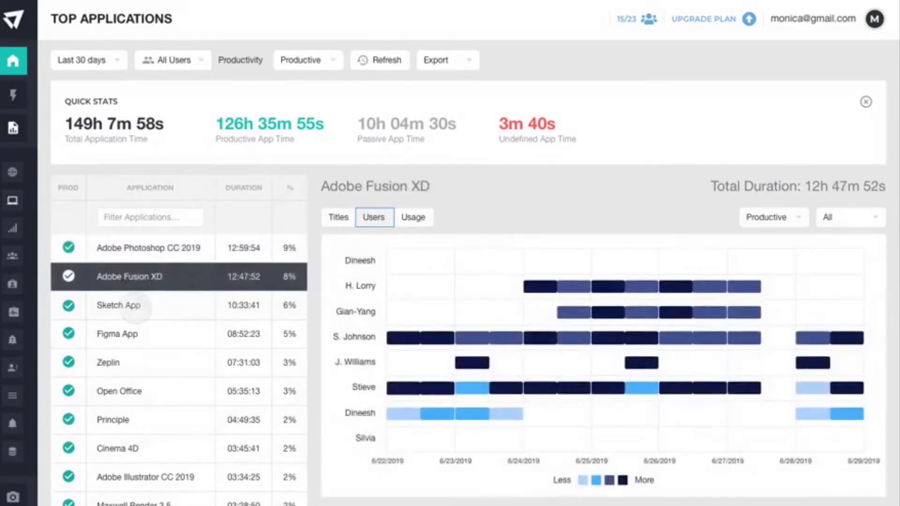
left_click(134, 306)
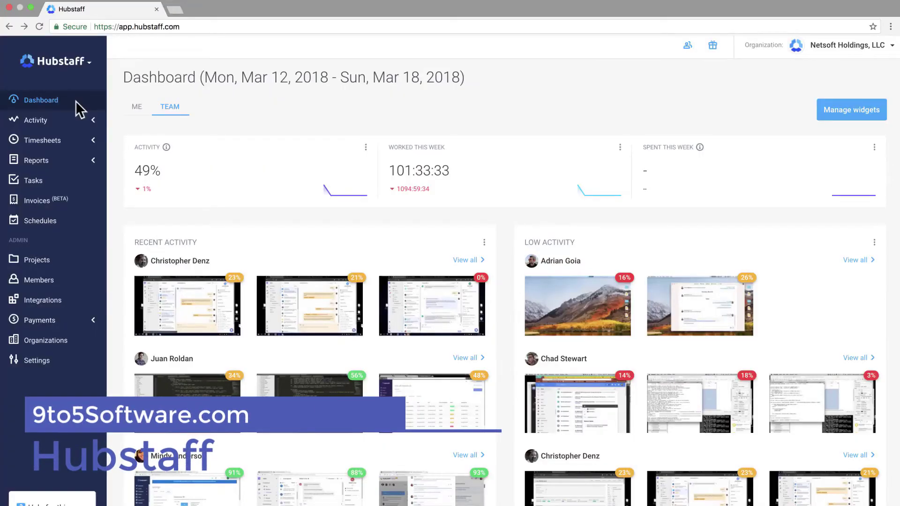
Remove the Activity, Spent this week and Worked this week widgets, then go to Projects
left_click(871, 117)
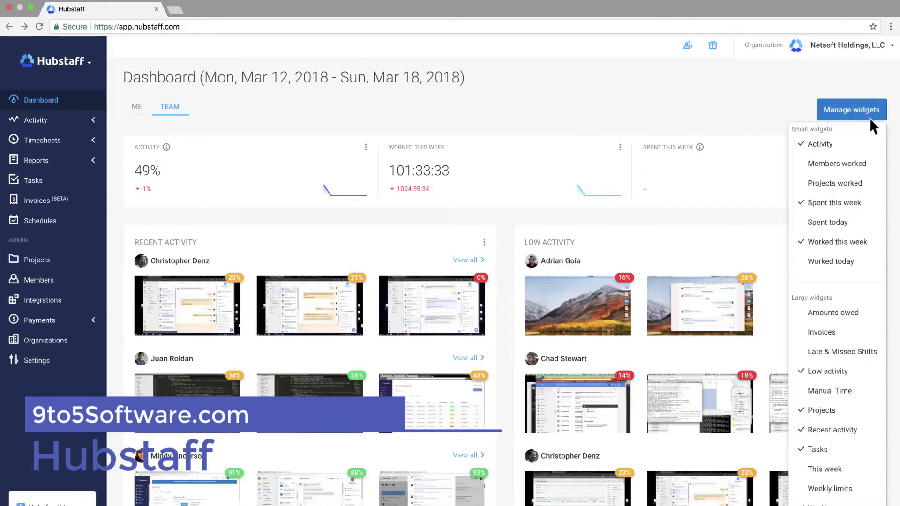
left_click(870, 145)
left_click(871, 203)
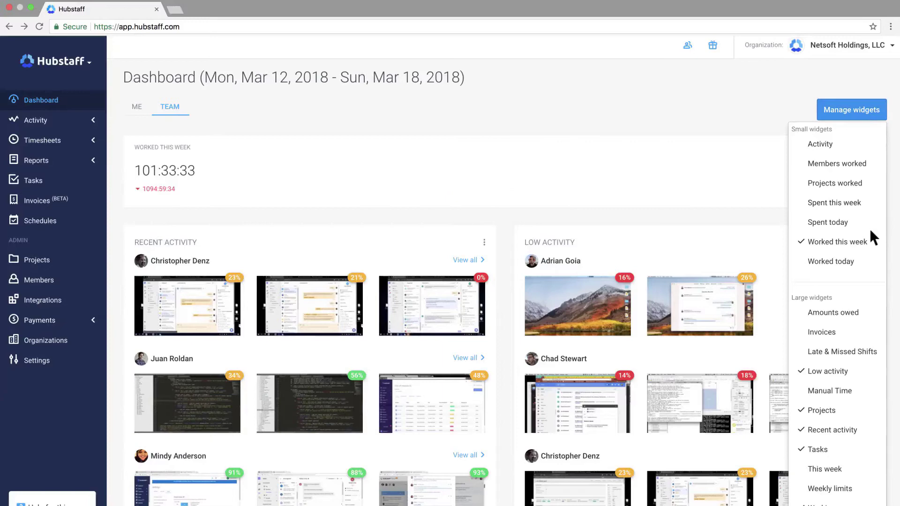
left_click(870, 242)
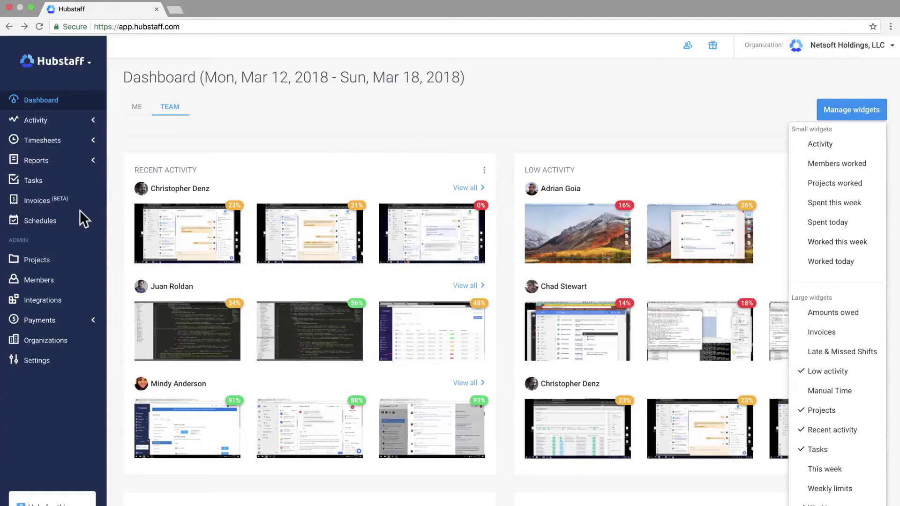
left_click(70, 256)
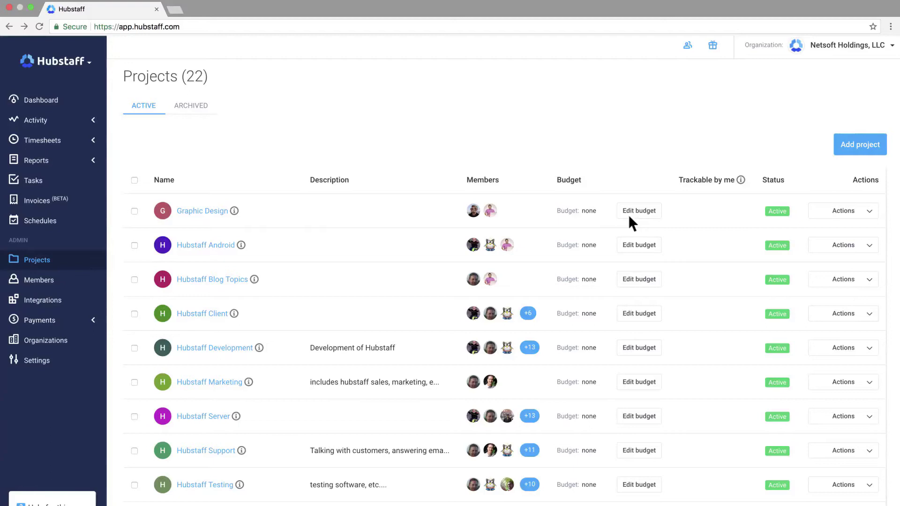
Go to the Tasks list, then the Screenshots activity page, and open its date picker
left_click(73, 180)
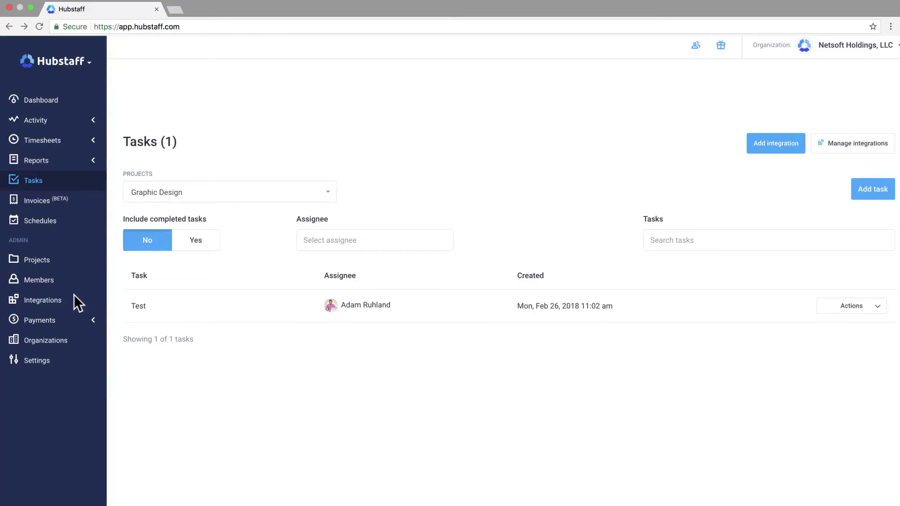
left_click(78, 126)
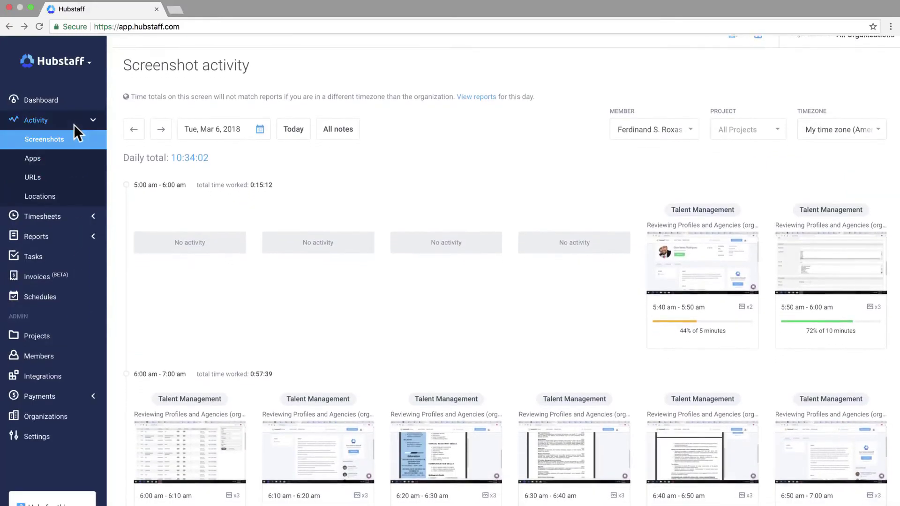
scroll(74, 130, "down", 3)
scroll(74, 176, "down", 2)
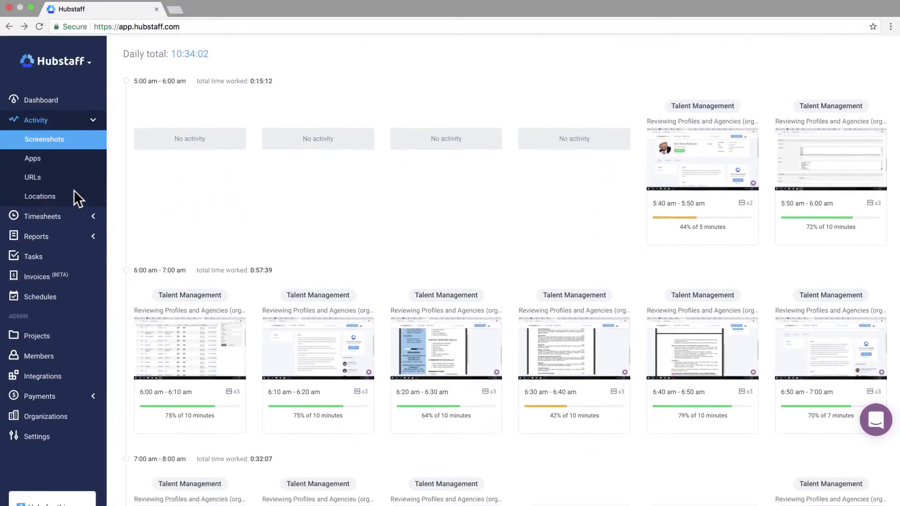
scroll(74, 193, "down", 2)
scroll(74, 197, "down", 1)
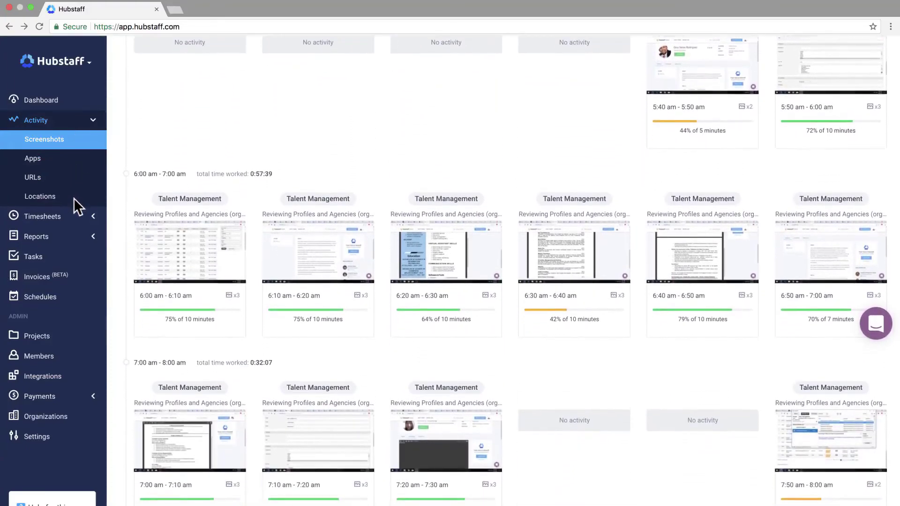
scroll(73, 198, "up", 3)
scroll(74, 197, "up", 3)
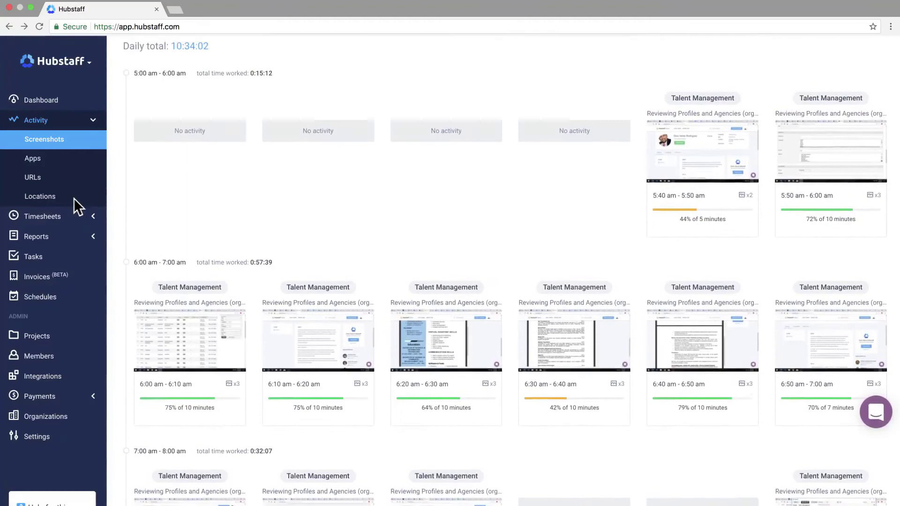
scroll(81, 196, "up", 2)
scroll(211, 155, "up", 1)
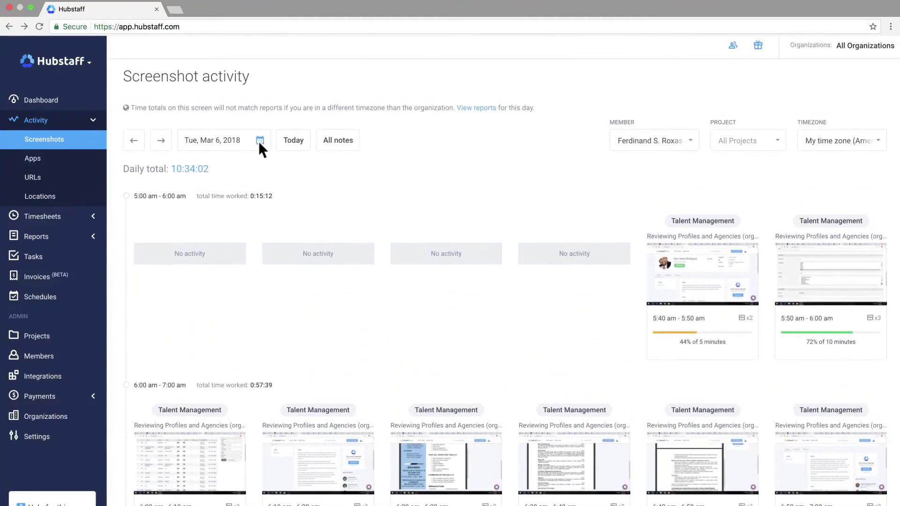
left_click(259, 139)
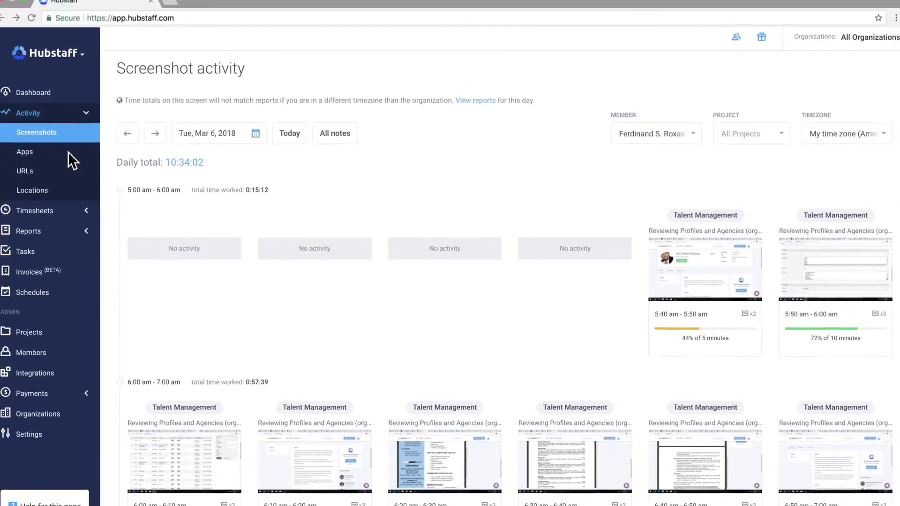
left_click(68, 152)
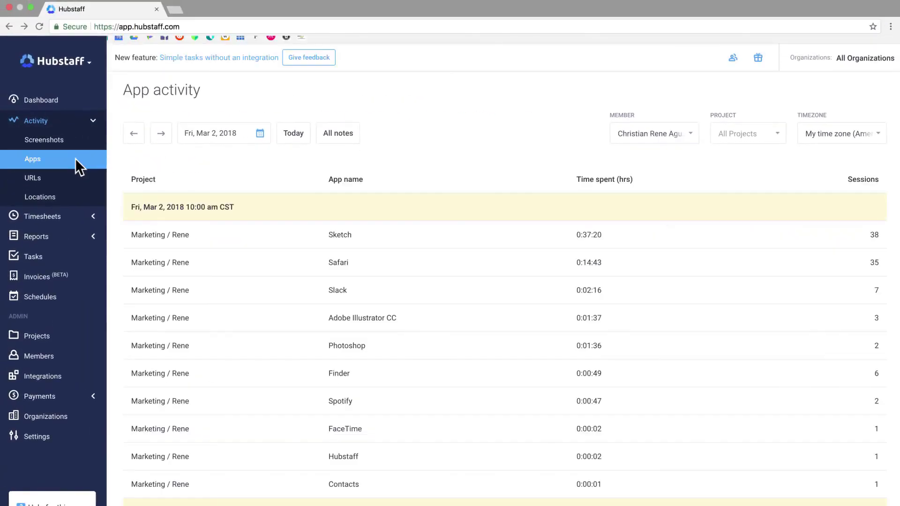